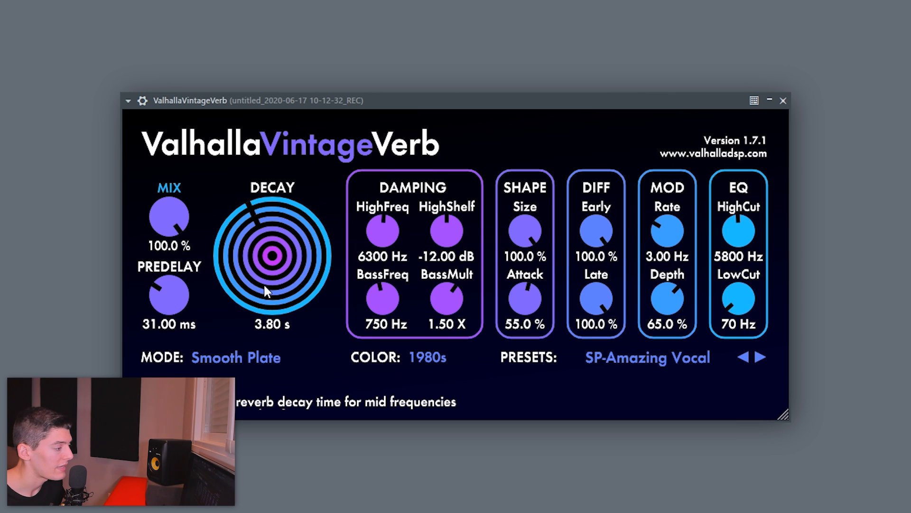
# Set the reverb's decay to 4.69 s, its predelay to 0 ms and its attack to about 82%.
pyautogui.moveTo(264, 285)
pyautogui.mouseDown()
pyautogui.moveTo(270, 246)
pyautogui.moveTo(280, 244)
pyautogui.moveTo(272, 282)
pyautogui.mouseUp()
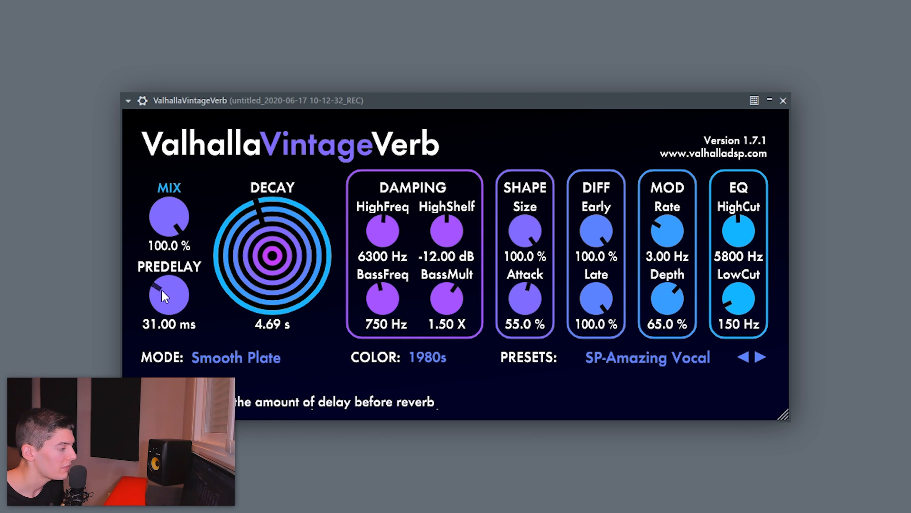
pyautogui.moveTo(161, 288); pyautogui.dragTo(173, 354)
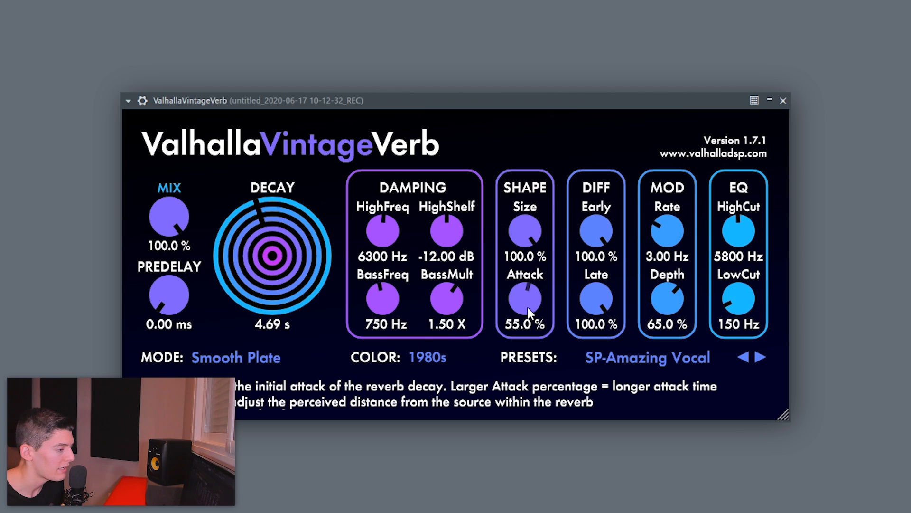
pyautogui.moveTo(528, 306); pyautogui.dragTo(527, 266)
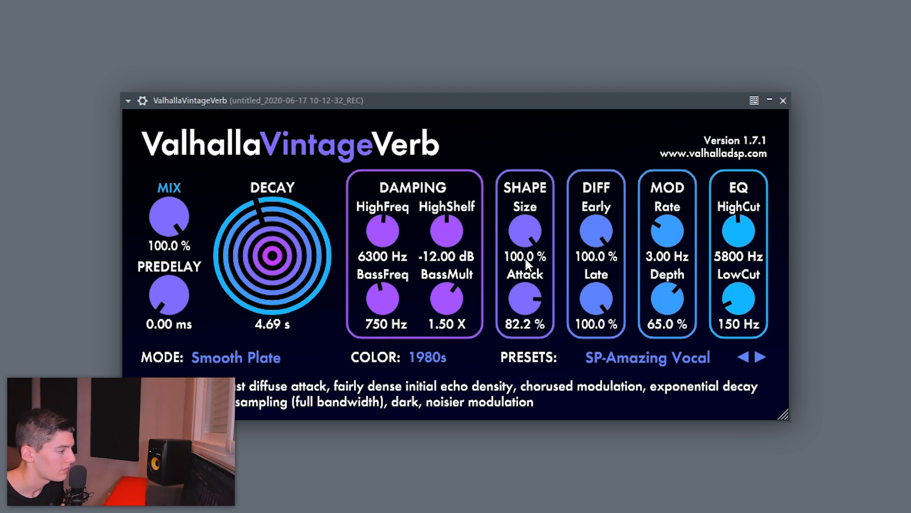
pyautogui.moveTo(526, 311); pyautogui.dragTo(525, 258)
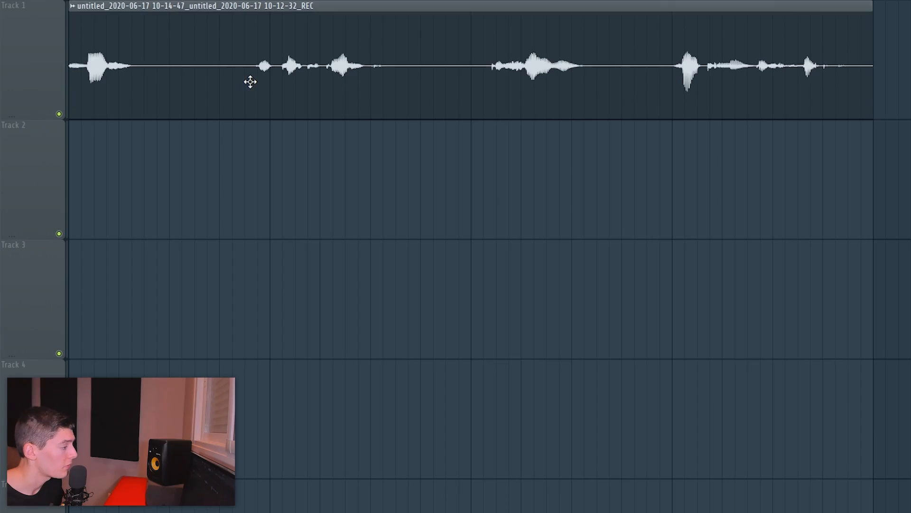
# Reverse the vocal clip on Track 1 and play it back.
pyautogui.doubleClick(250, 82)
pyautogui.click(263, 272)
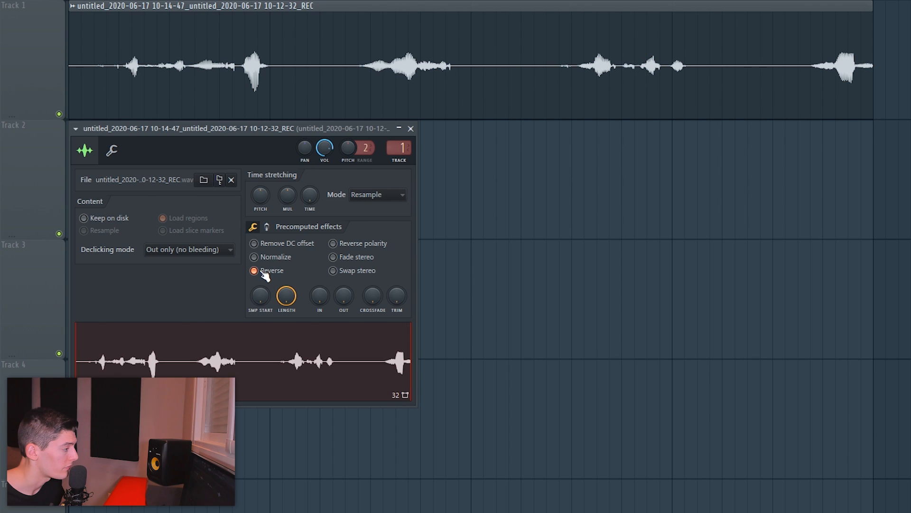
pyautogui.press('Escape')
pyautogui.press('space')
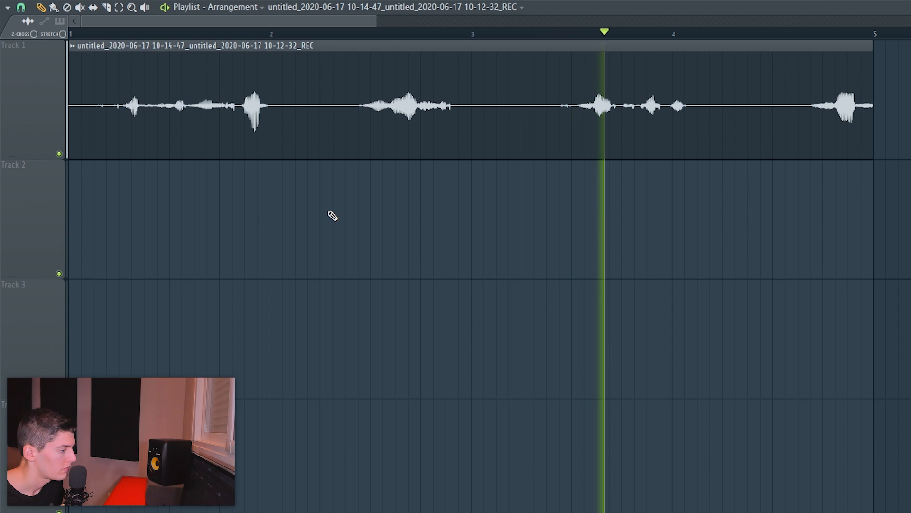
pyautogui.press('space')
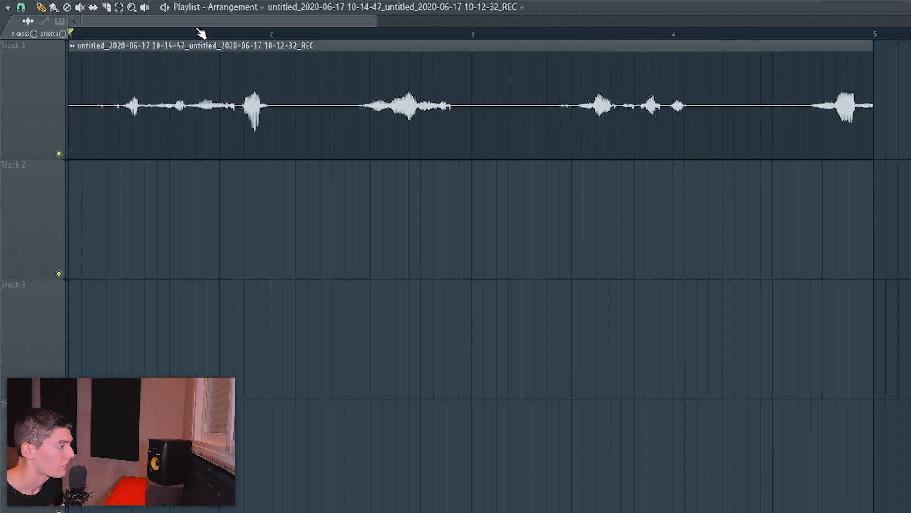
# Select the song range from bar 1 to bar 9 and arm the vocal's mixer track for recording.
pyautogui.scroll(-4, 202, 32)
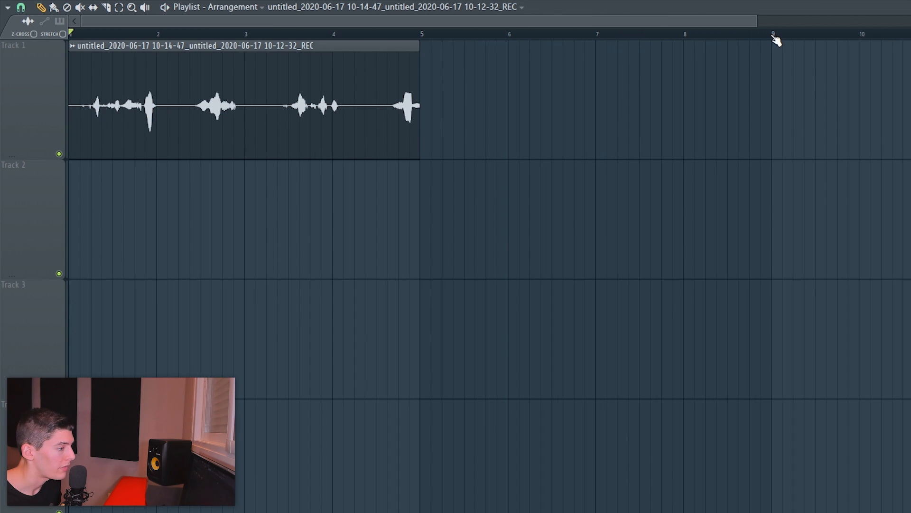
pyautogui.moveTo(766, 35); pyautogui.dragTo(71, 34)
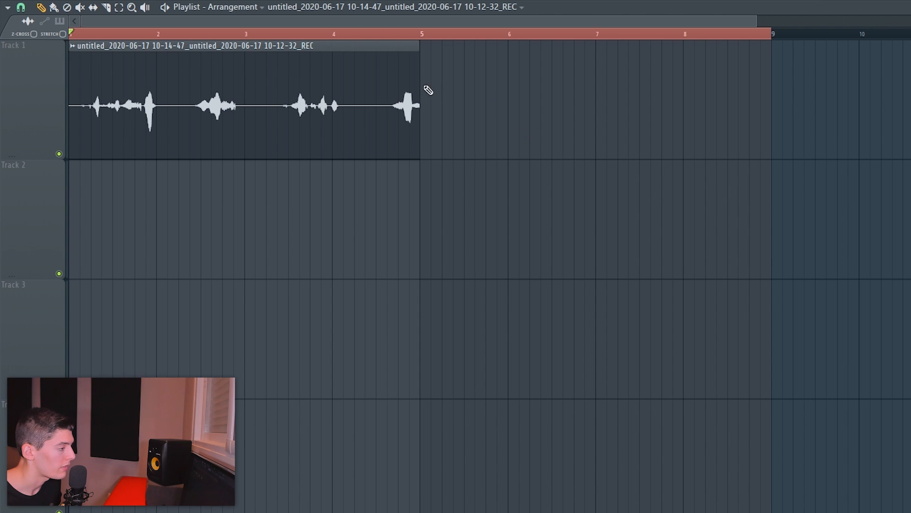
pyautogui.press('F9')
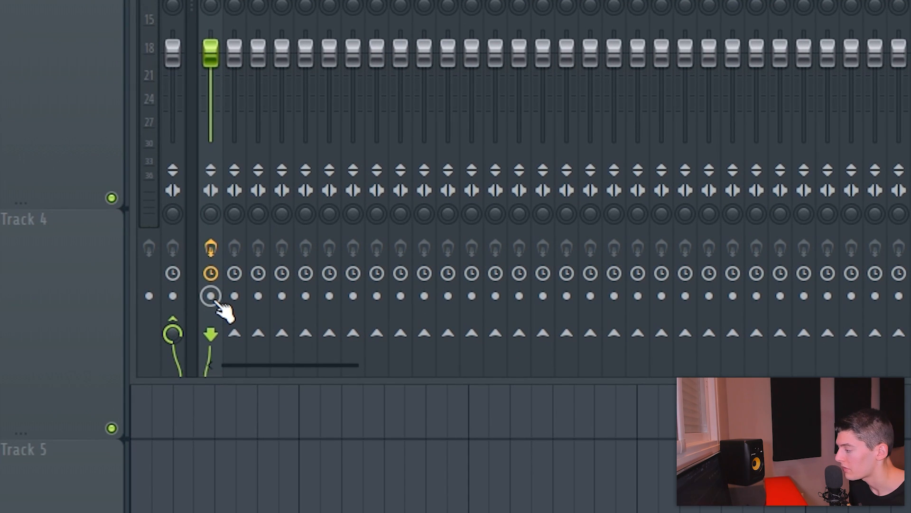
pyautogui.click(211, 297)
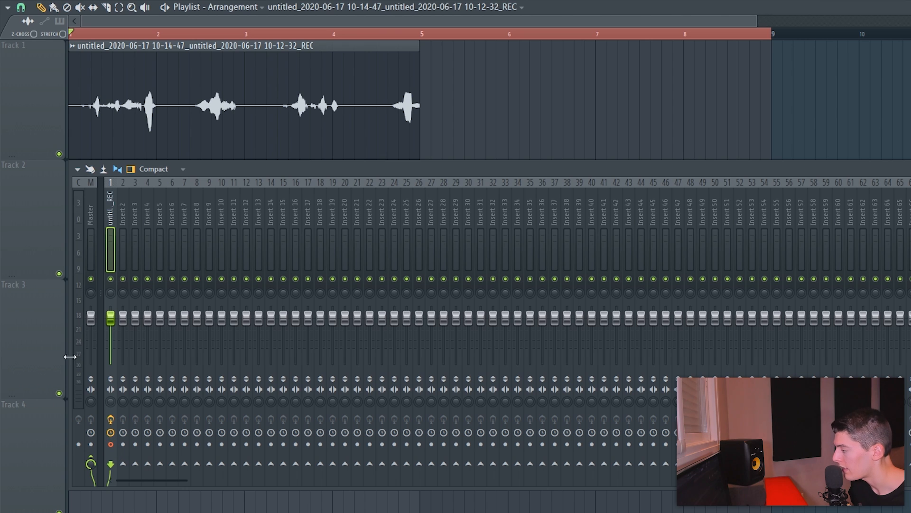
# Render the armed mixer track to a wave file.
pyautogui.click(77, 169)
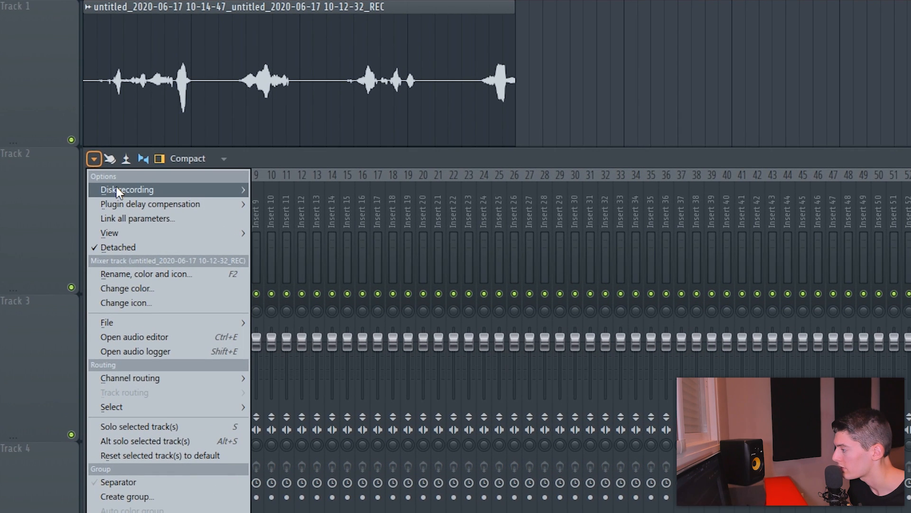
pyautogui.moveTo(118, 191)
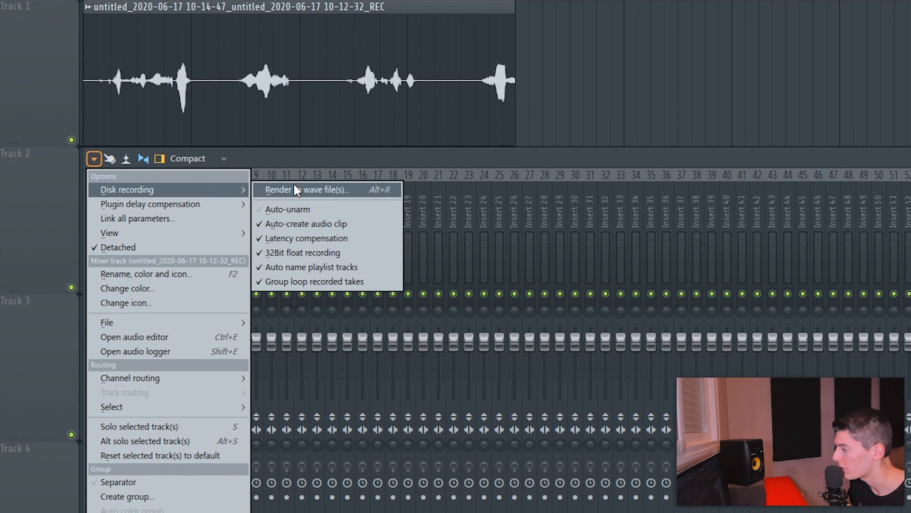
pyautogui.click(378, 193)
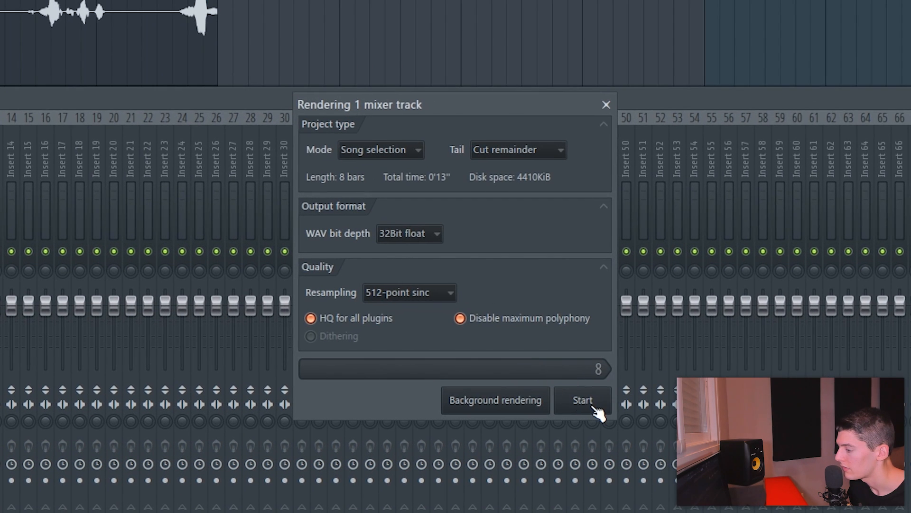
pyautogui.click(595, 406)
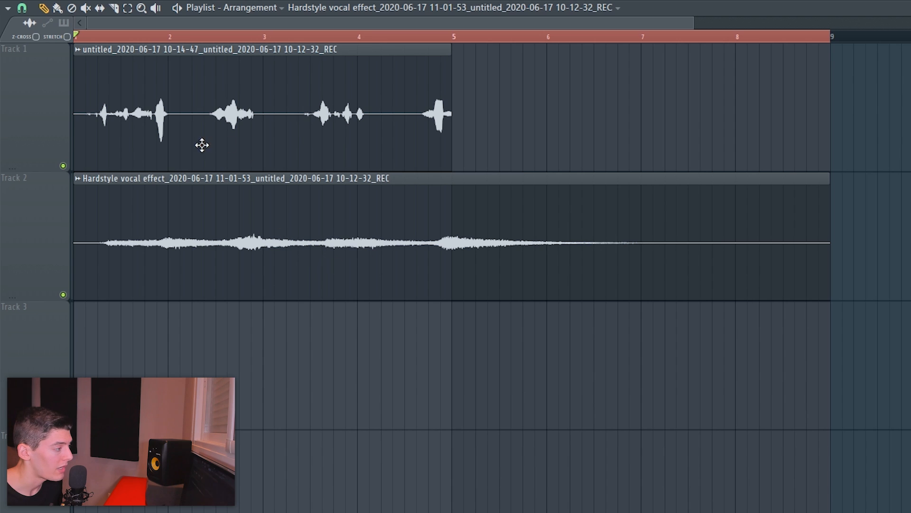
# Reverse the rendered reverb clip on Track 2.
pyautogui.keyDown('alt'); pyautogui.rightClick(110, 255); pyautogui.keyUp('alt')
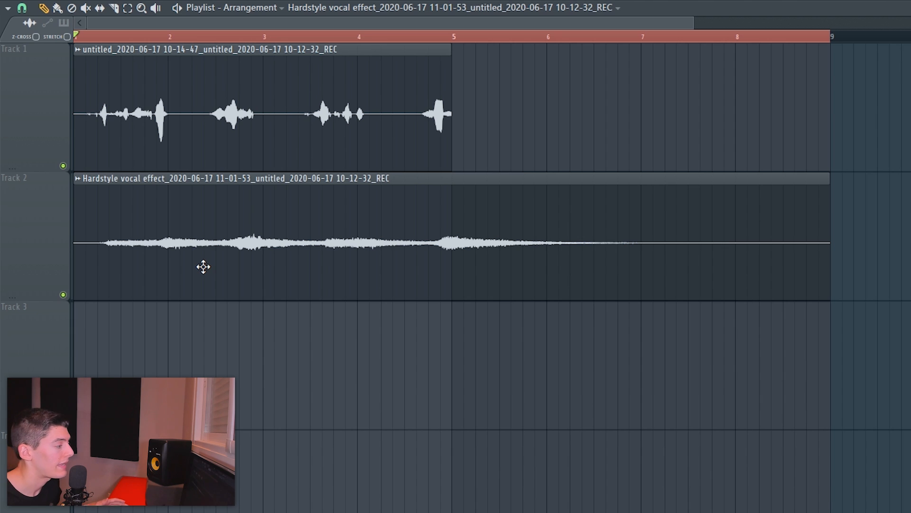
pyautogui.doubleClick(203, 267)
pyautogui.click(311, 311)
# Turn off Reverse on the Track 1 vocal clip and move it to start shortly after bar 5.
pyautogui.doubleClick(338, 124)
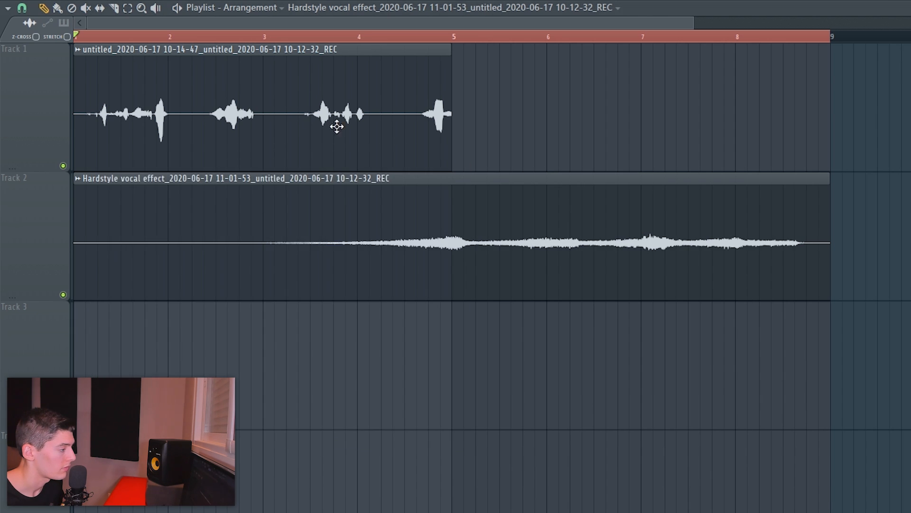
pyautogui.click(274, 332)
pyautogui.moveTo(90, 114); pyautogui.dragTo(490, 111)
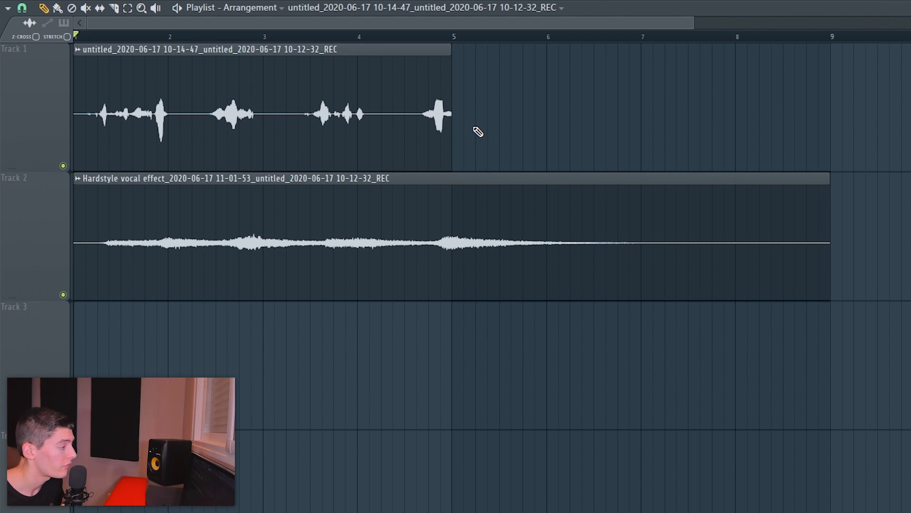
pyautogui.moveTo(176, 137); pyautogui.dragTo(186, 138)
pyautogui.moveTo(267, 139); pyautogui.dragTo(299, 137)
pyautogui.moveTo(372, 143); pyautogui.dragTo(420, 141)
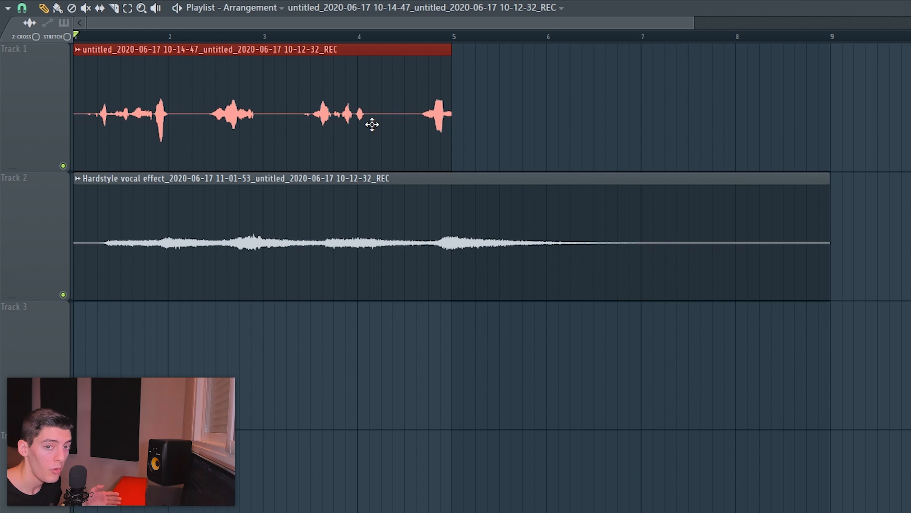
pyautogui.moveTo(168, 138); pyautogui.dragTo(212, 153)
pyautogui.moveTo(98, 127); pyautogui.dragTo(168, 144)
pyautogui.moveTo(258, 144); pyautogui.dragTo(307, 146)
pyautogui.moveTo(253, 127); pyautogui.dragTo(238, 140)
pyautogui.moveTo(368, 141); pyautogui.dragTo(331, 133)
pyautogui.moveTo(470, 124); pyautogui.dragTo(425, 127)
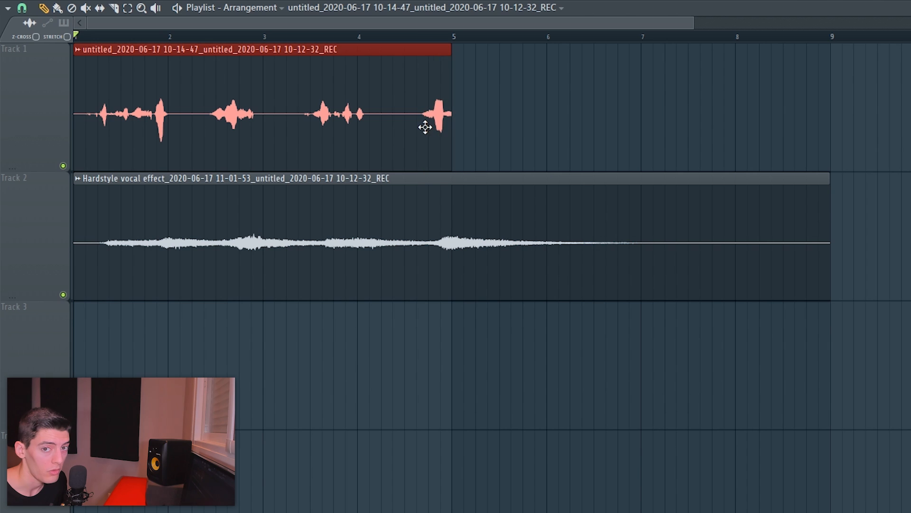
pyautogui.click(582, 102)
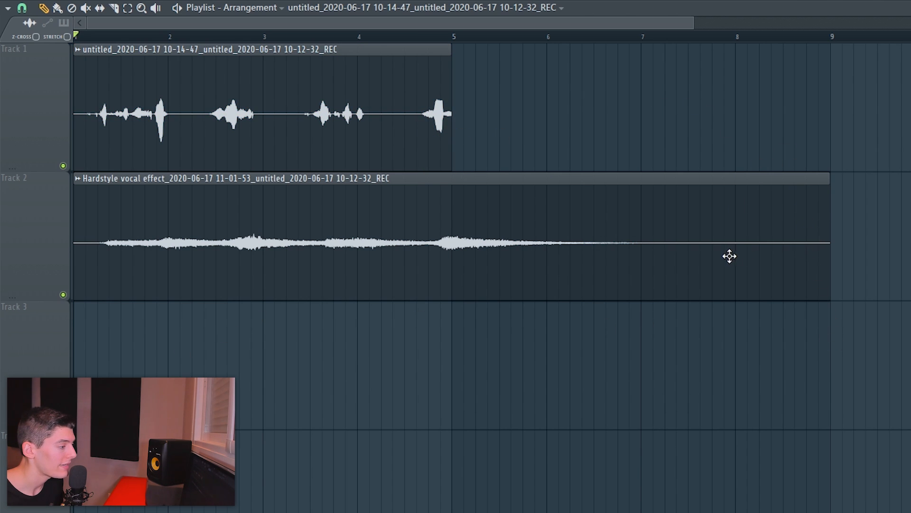
pyautogui.moveTo(729, 256); pyautogui.dragTo(478, 270)
pyautogui.moveTo(423, 114); pyautogui.dragTo(459, 115)
pyautogui.moveTo(776, 259); pyautogui.dragTo(287, 251)
pyautogui.click(230, 246)
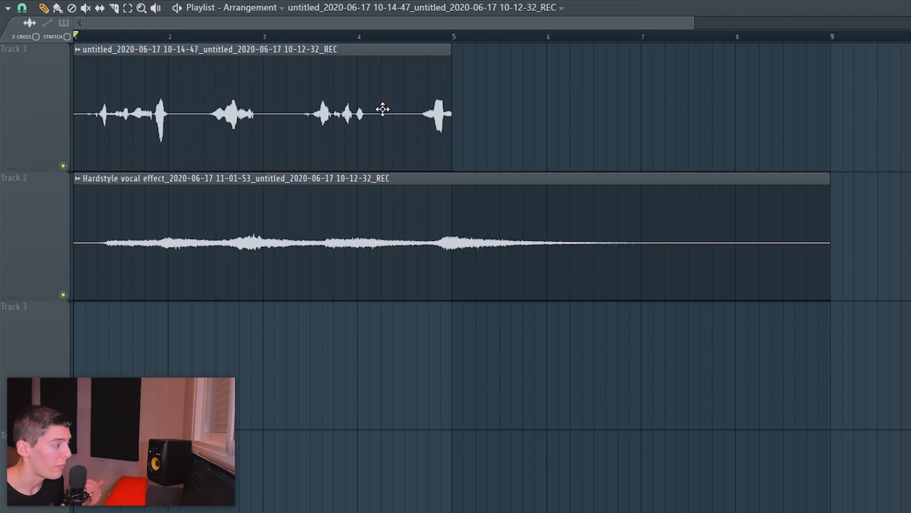
# Move the vocal clip on Track 1 so it starts exactly at bar 5.
pyautogui.doubleClick(383, 109)
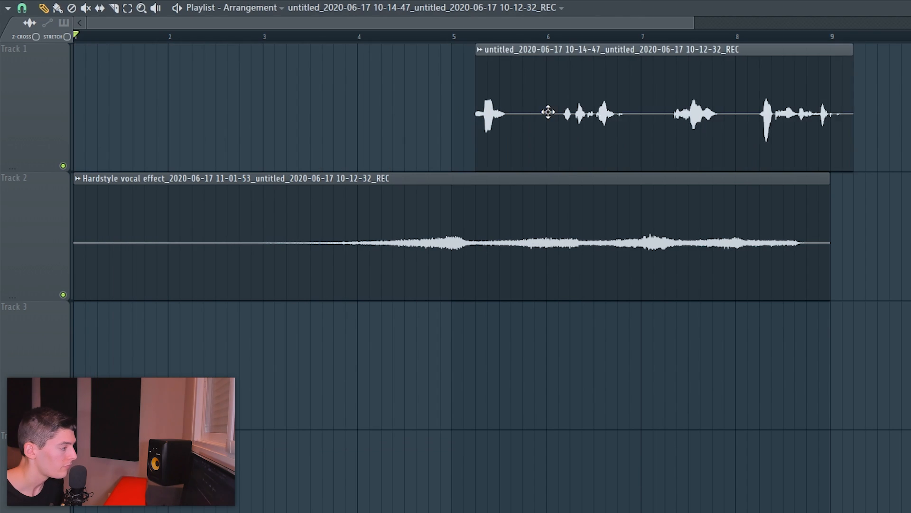
pyautogui.moveTo(548, 112); pyautogui.dragTo(524, 112)
pyautogui.moveTo(212, 242); pyautogui.dragTo(450, 265)
pyautogui.moveTo(447, 141); pyautogui.dragTo(496, 143)
pyautogui.moveTo(273, 239); pyautogui.dragTo(353, 232)
pyautogui.moveTo(451, 128); pyautogui.dragTo(598, 136)
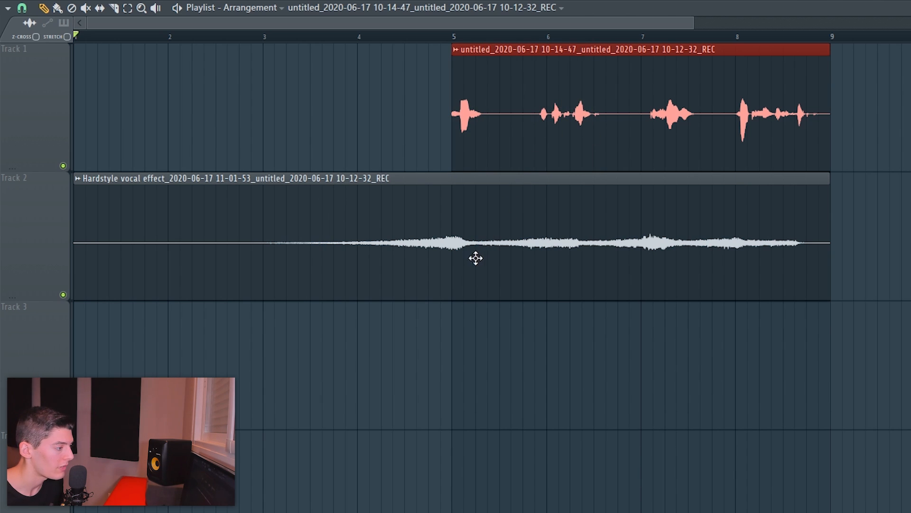
pyautogui.moveTo(476, 258); pyautogui.dragTo(546, 266)
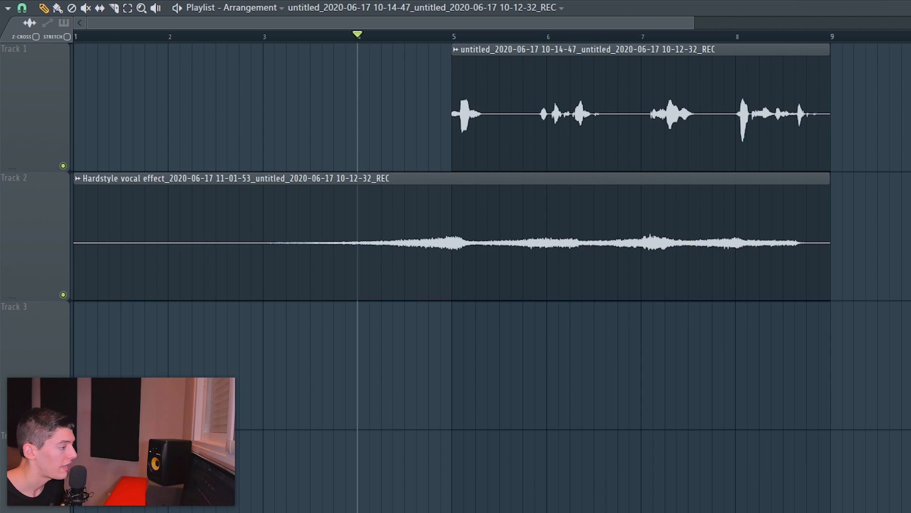
# Play the arrangement from bar 4 to hear the reversed reverb together with the vocal.
pyautogui.press('space')
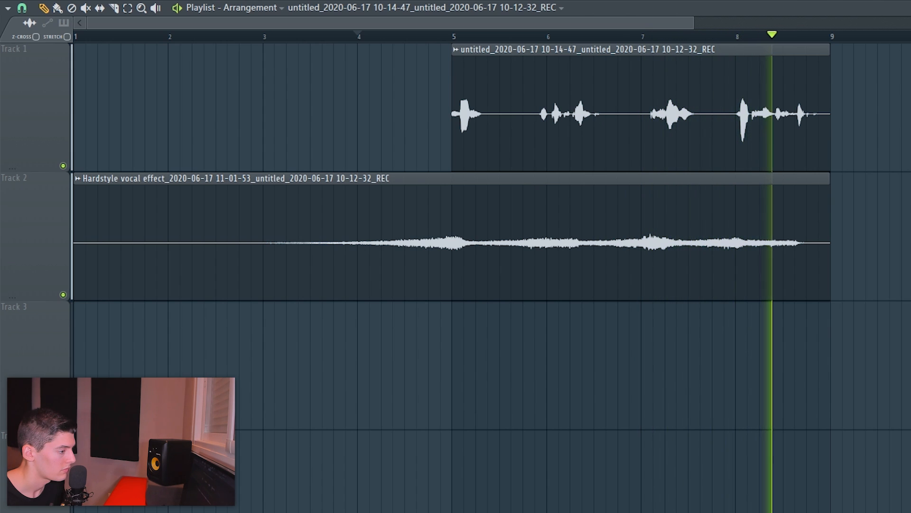
pyautogui.press('space')
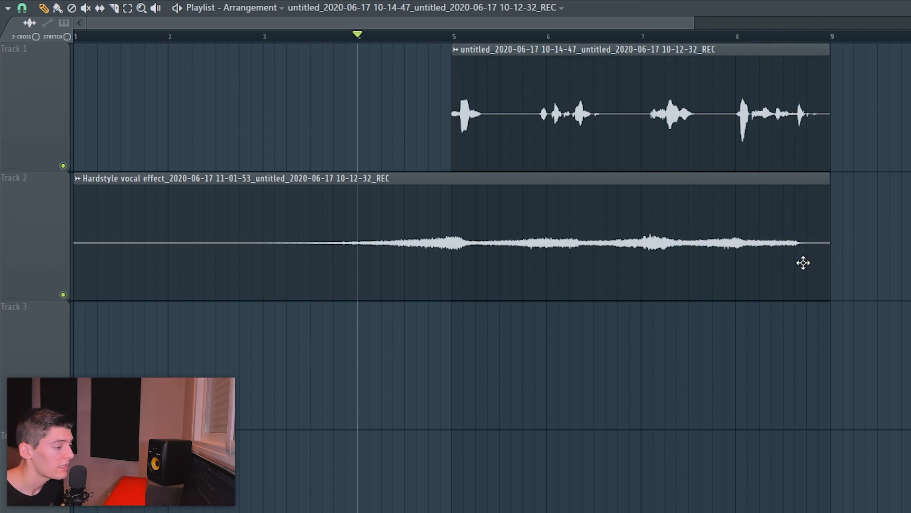
pyautogui.moveTo(804, 263)
pyautogui.mouseDown()
pyautogui.moveTo(830, 282)
pyautogui.moveTo(810, 265)
pyautogui.mouseUp()
pyautogui.click(890, 274)
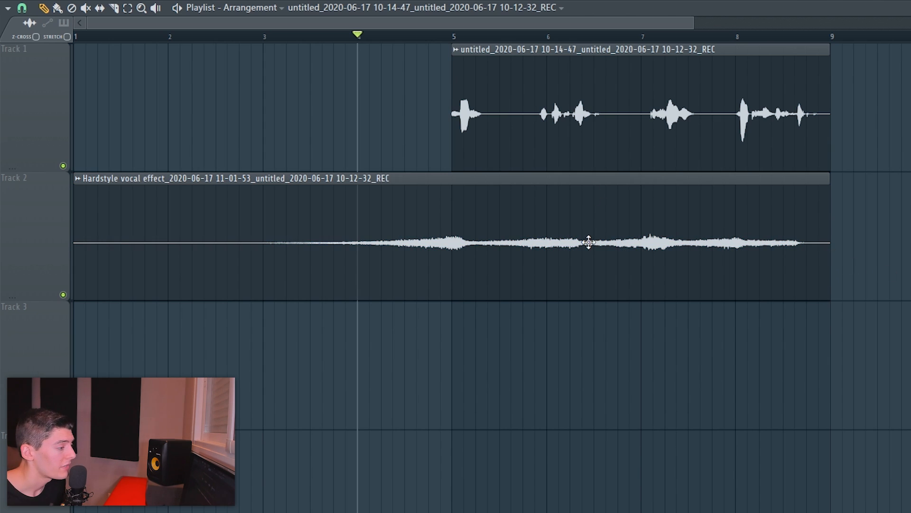
# Route the reversed reverb clip on Track 2 to mixer track 2.
pyautogui.doubleClick(523, 216)
pyautogui.click(741, 1)
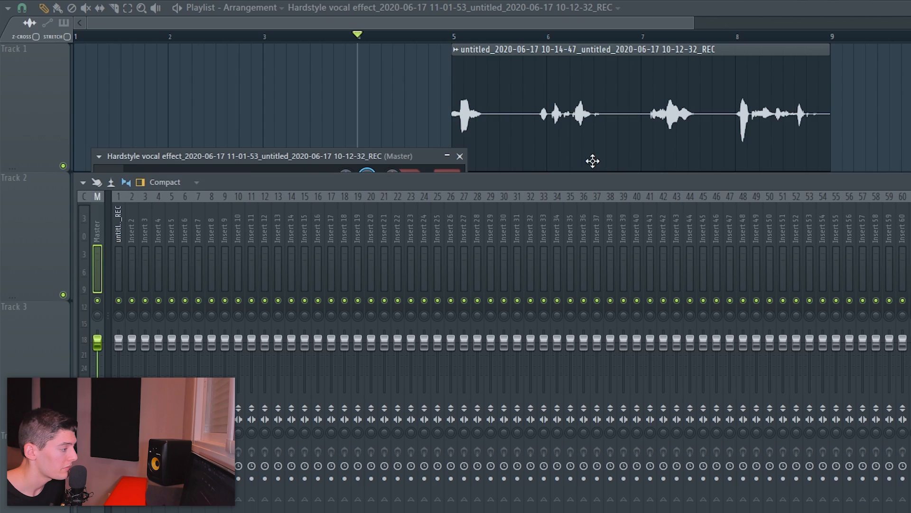
pyautogui.hotkey('ctrl', 'l')
# Add Fruity Balance to the reverb's mixer track and Fruity Peak Controller to the vocal's mixer track.
pyautogui.click(769, 196)
pyautogui.moveTo(755, 208)
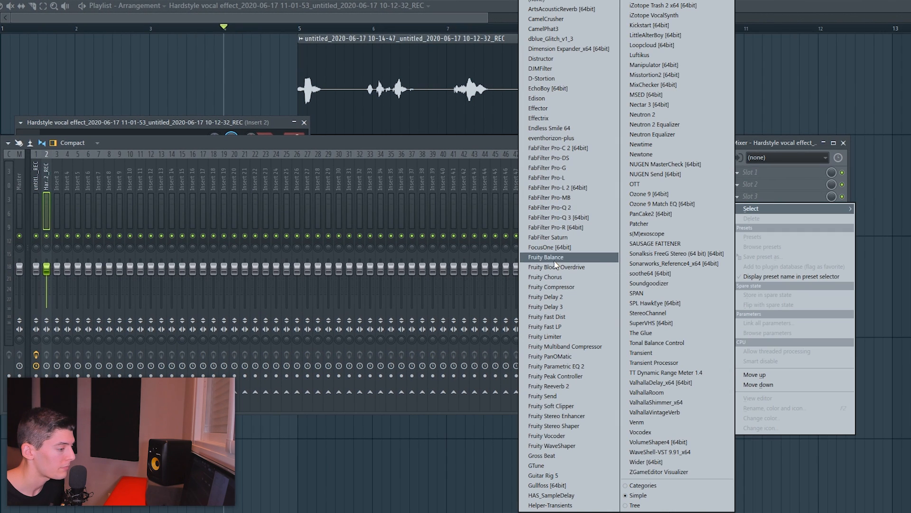
pyautogui.press('Left')
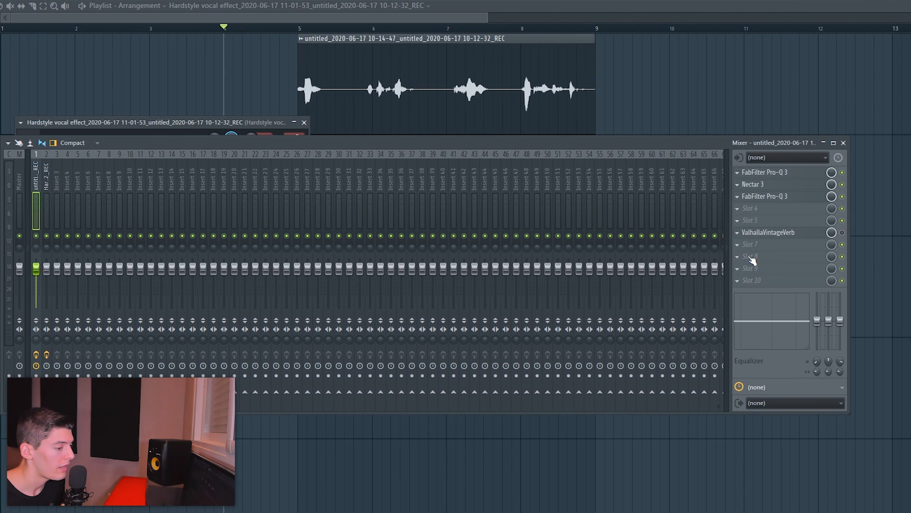
pyautogui.click(752, 260)
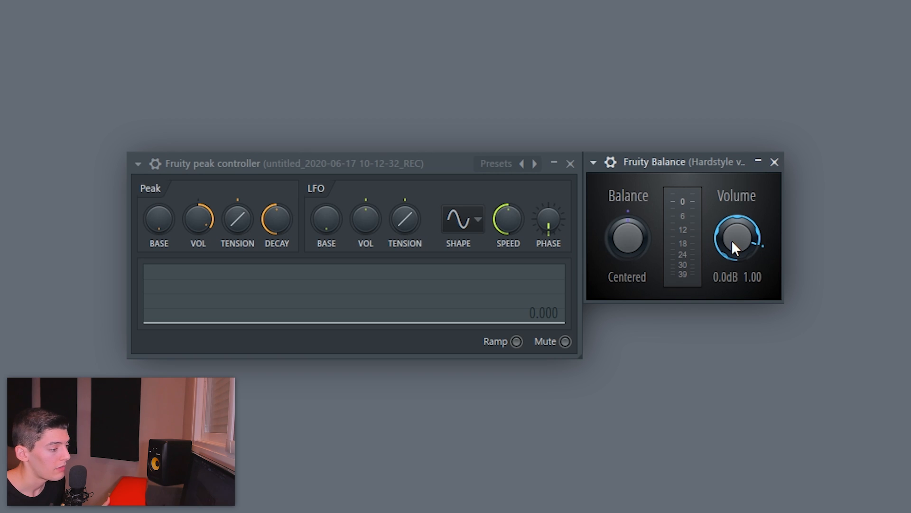
# Link the Fruity Balance volume to the internal controller Peak ctrl - Peak.
pyautogui.rightClick(733, 244)
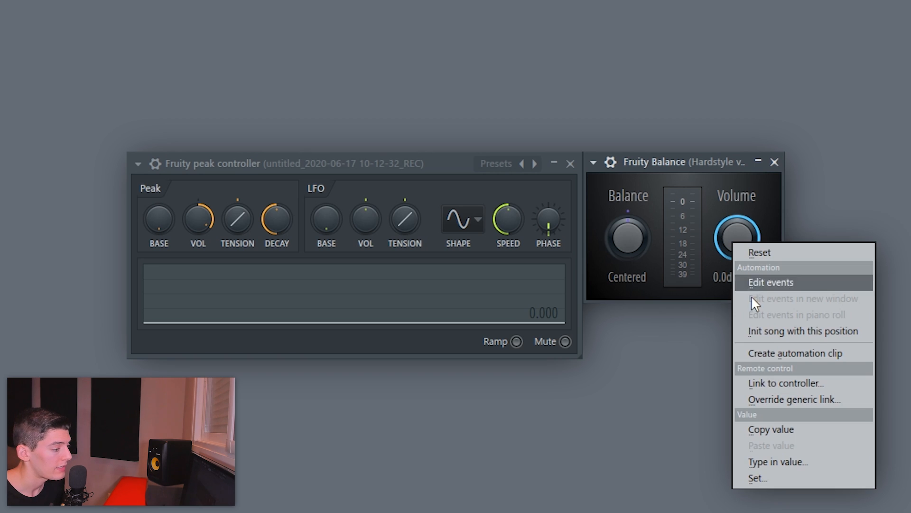
pyautogui.click(765, 378)
pyautogui.click(375, 221)
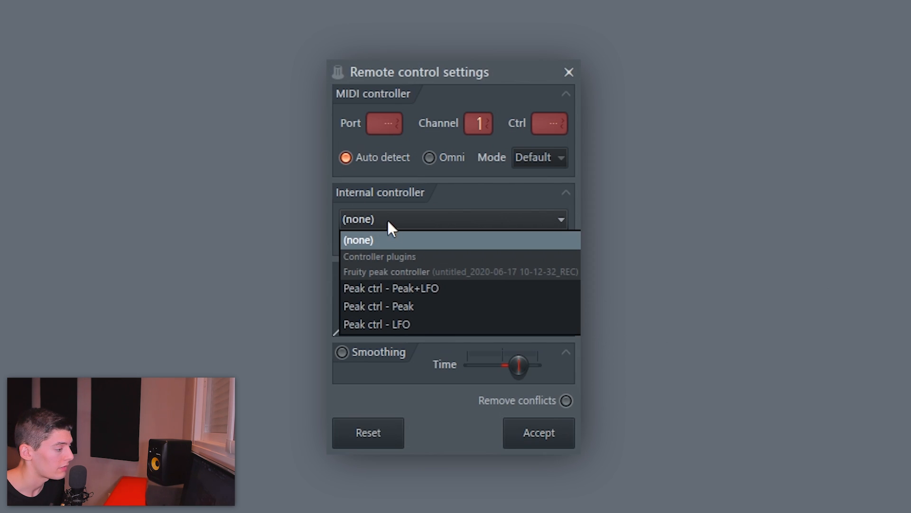
pyautogui.click(430, 306)
pyautogui.click(562, 296)
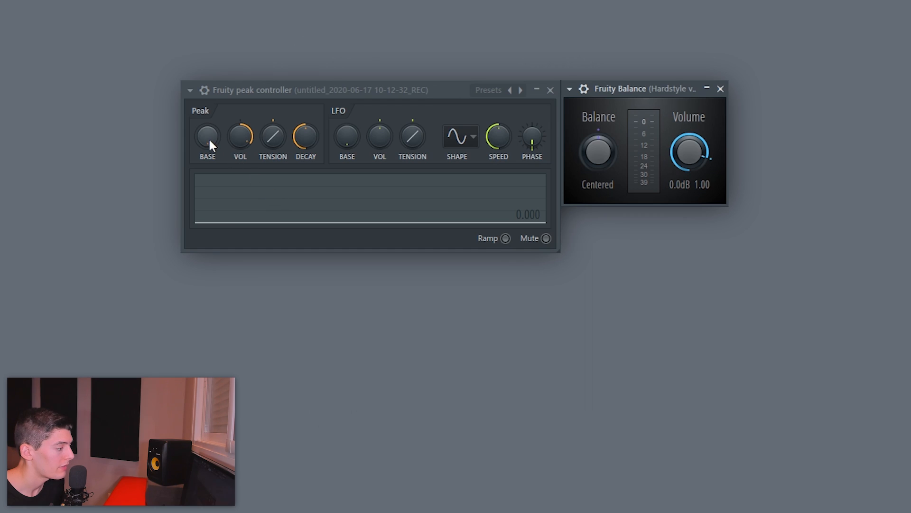
# Set the peak controller's Peak base level to 0.2 and adjust its peak volume while playing the arrangement.
pyautogui.rightClick(211, 145)
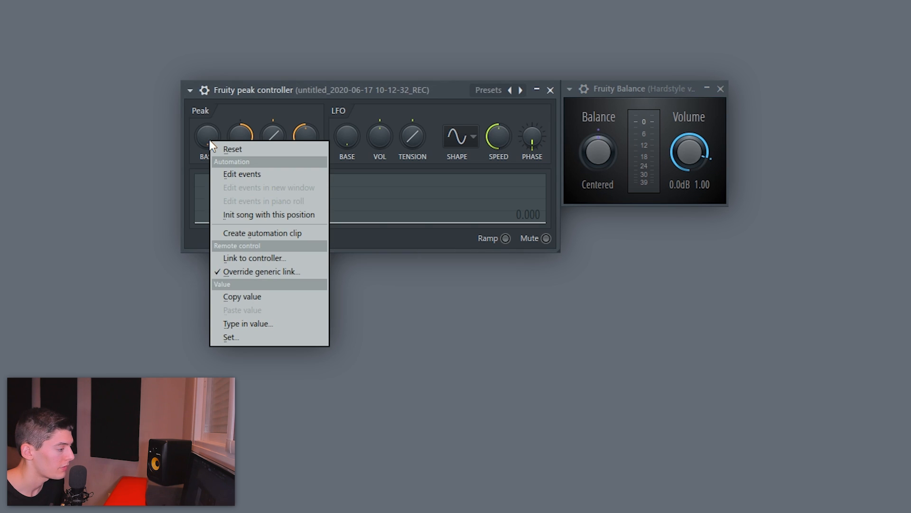
pyautogui.click(257, 321)
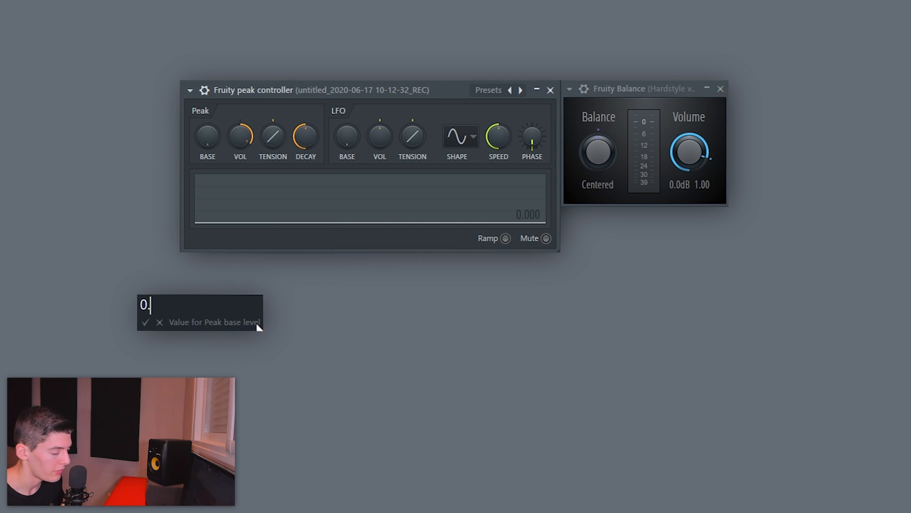
pyautogui.write('0.2')
pyautogui.press('Return')
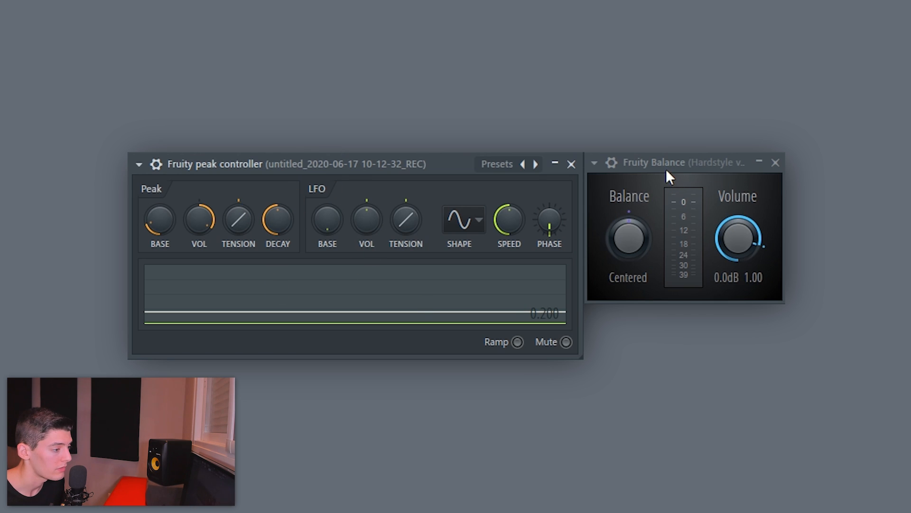
pyautogui.press('space')
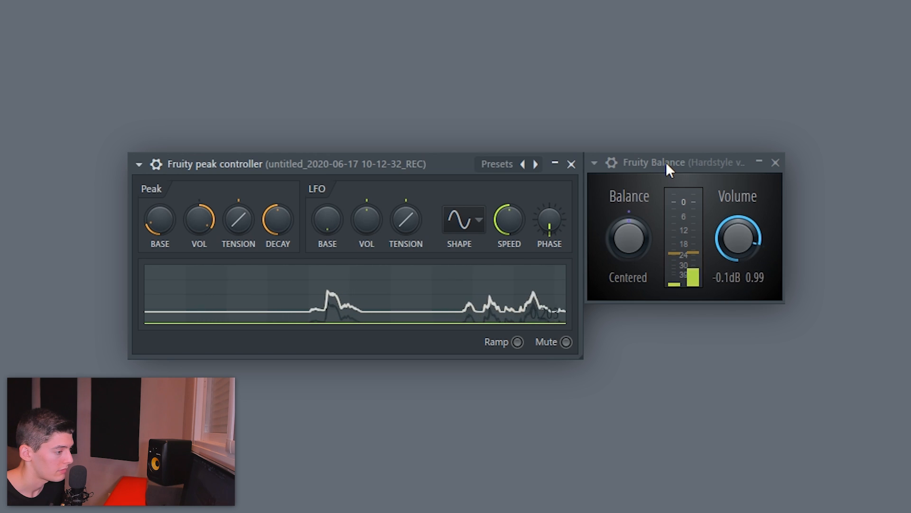
pyautogui.moveTo(195, 224); pyautogui.dragTo(195, 210)
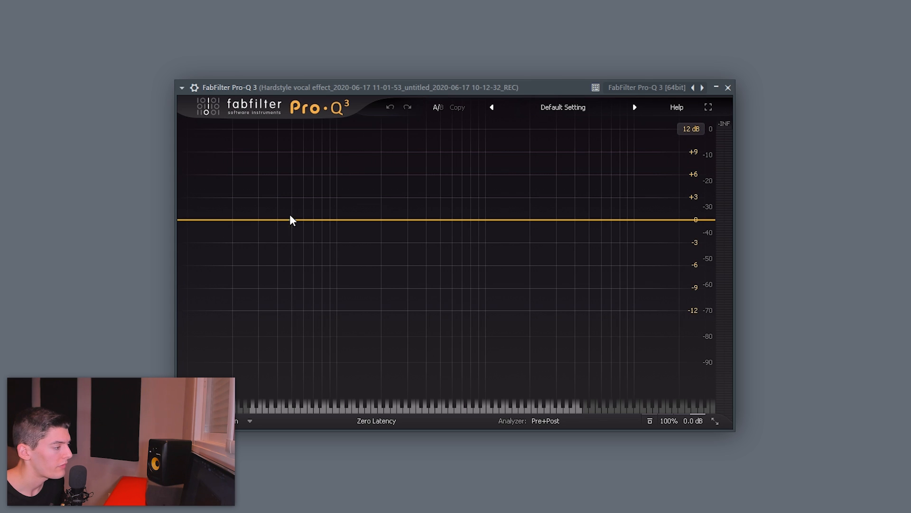
# Filter out the low end of the reversed reverb with a FabFilter Pro-Q 3 band and play the arrangement to check.
pyautogui.moveTo(210, 220); pyautogui.dragTo(363, 228)
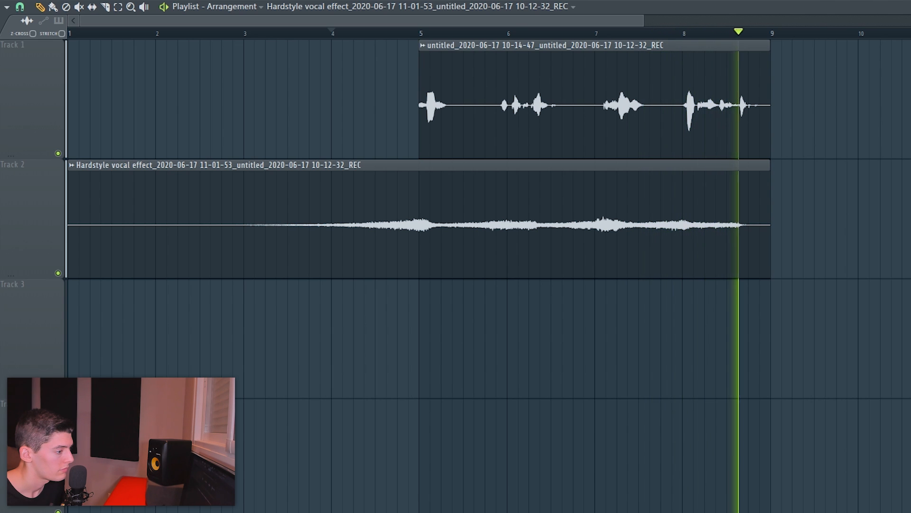
pyautogui.press('space')
# Lower the Mix of ValhallaVintageVerb with the SP-Amazing Vocal preset on the reversed reverb's mixer track to extend its tail.
pyautogui.moveTo(753, 241); pyautogui.dragTo(765, 244)
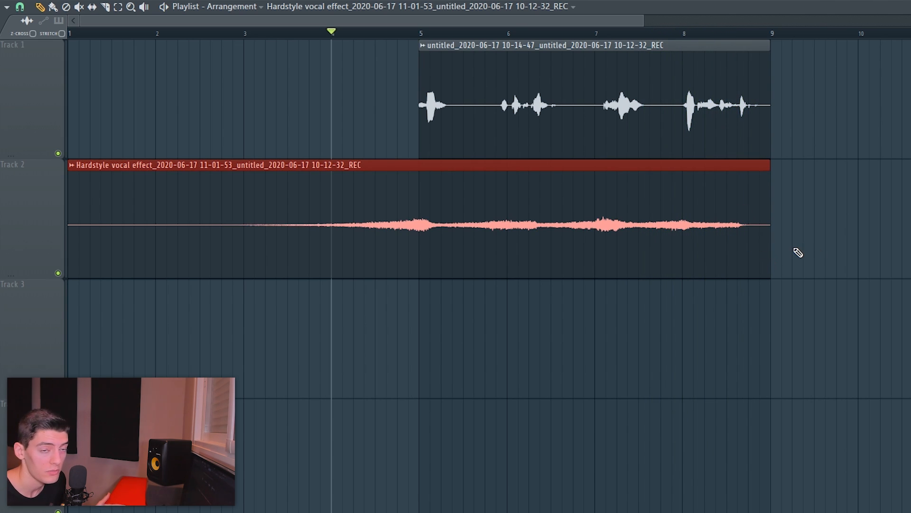
pyautogui.keyDown('ctrl'); pyautogui.click(800, 101); pyautogui.keyUp('ctrl')
pyautogui.moveTo(801, 110); pyautogui.dragTo(766, 113)
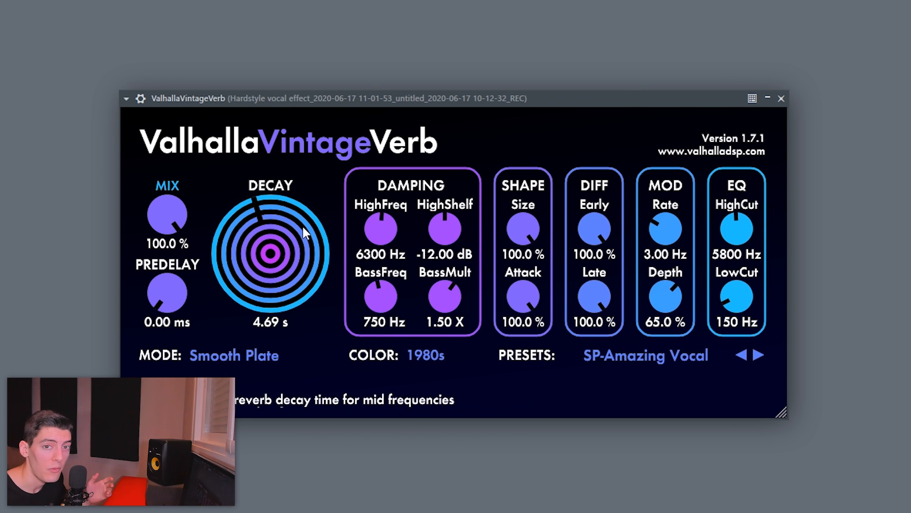
pyautogui.moveTo(160, 222); pyautogui.dragTo(164, 306)
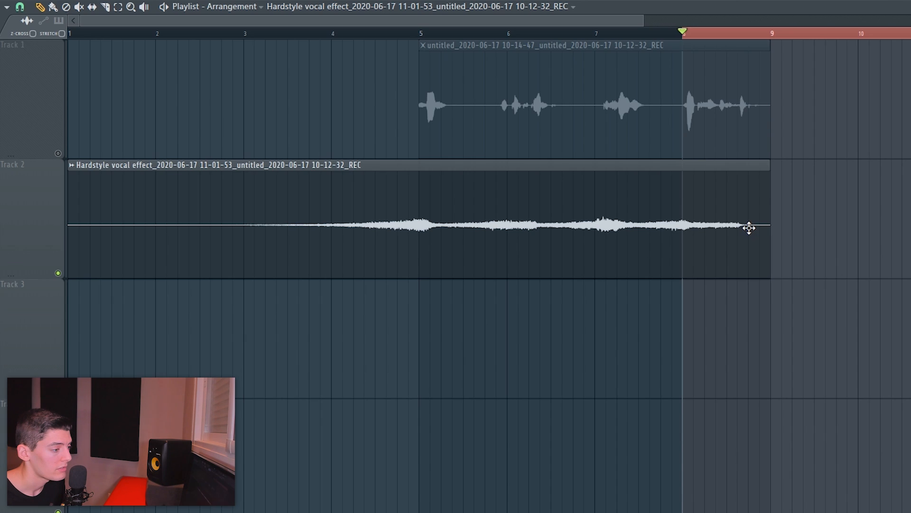
# Play the reversed reverb's ending alone from bar 8, and both tracks together from bar 4.
pyautogui.click(767, 242)
pyautogui.press('space')
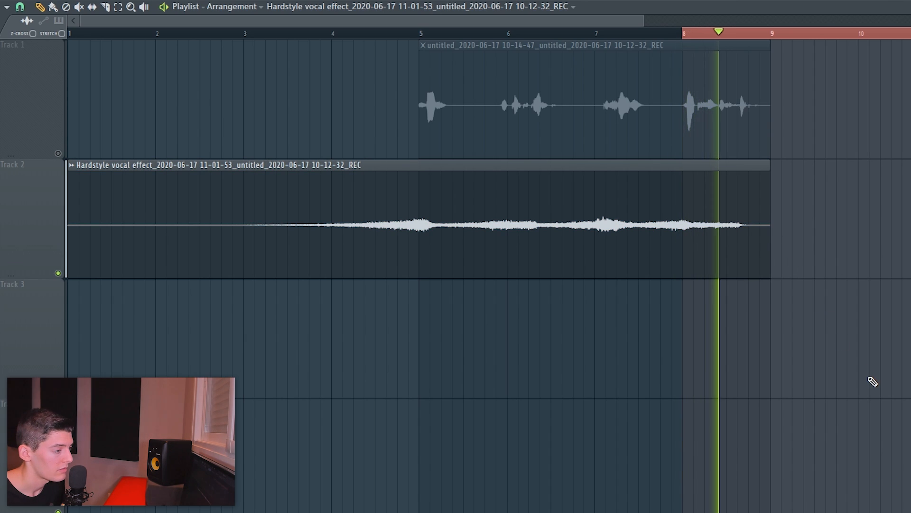
pyautogui.press('space')
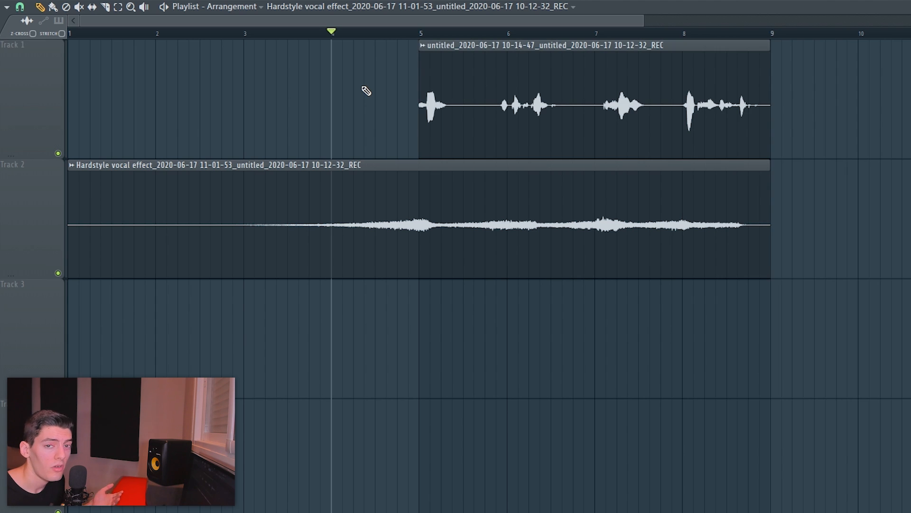
pyautogui.press('space')
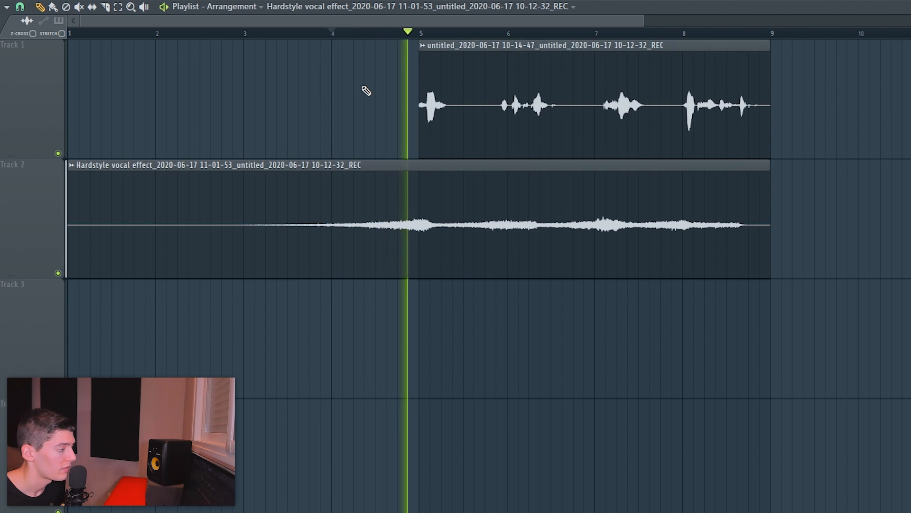
pyautogui.press('space')
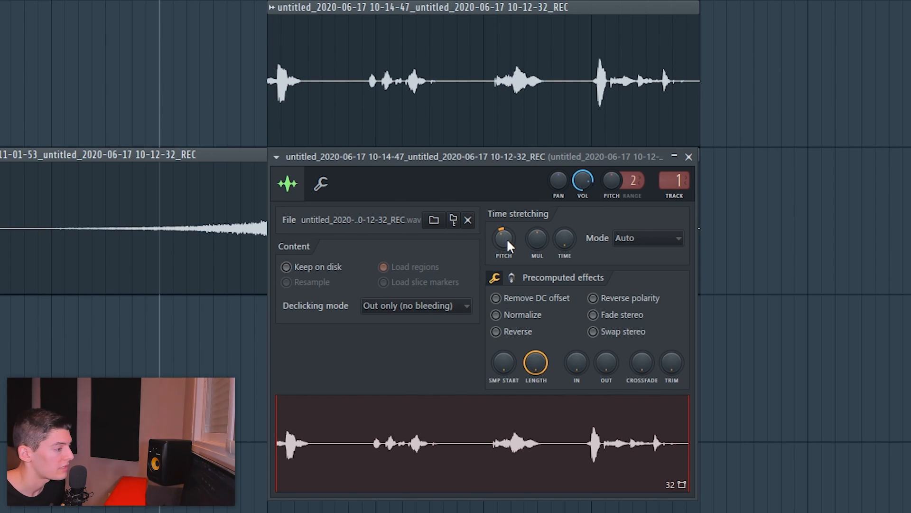
# Lower the vocal sample's time-stretching pitch in small amounts, playing the arrangement to compare the sound.
pyautogui.press('space')
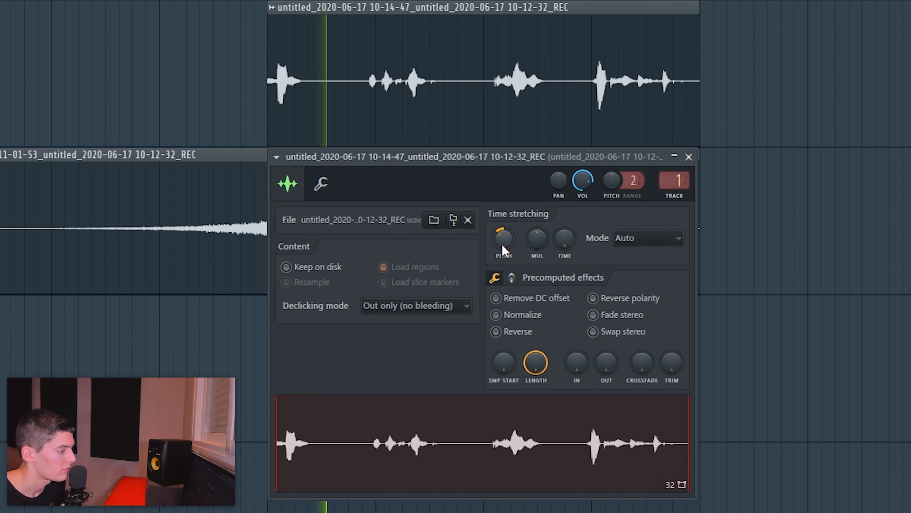
pyautogui.press('space')
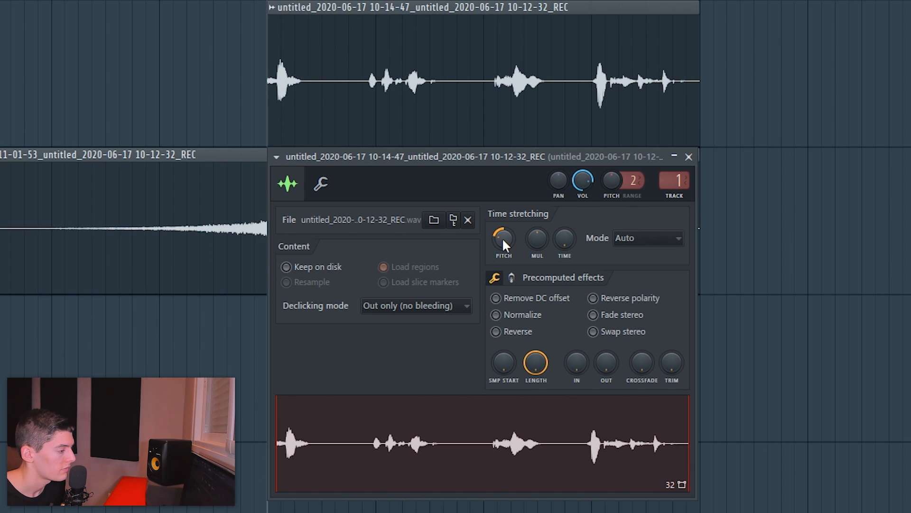
pyautogui.press('space')
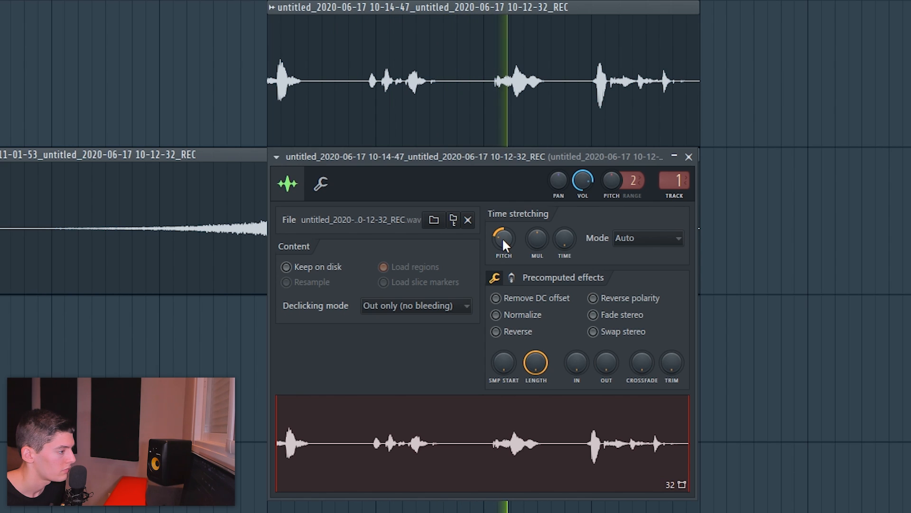
pyautogui.press('space')
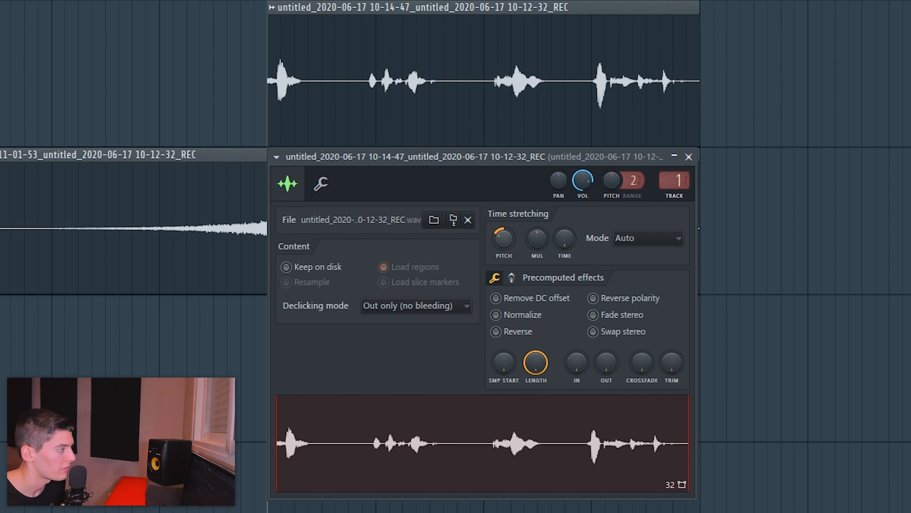
pyautogui.press('space')
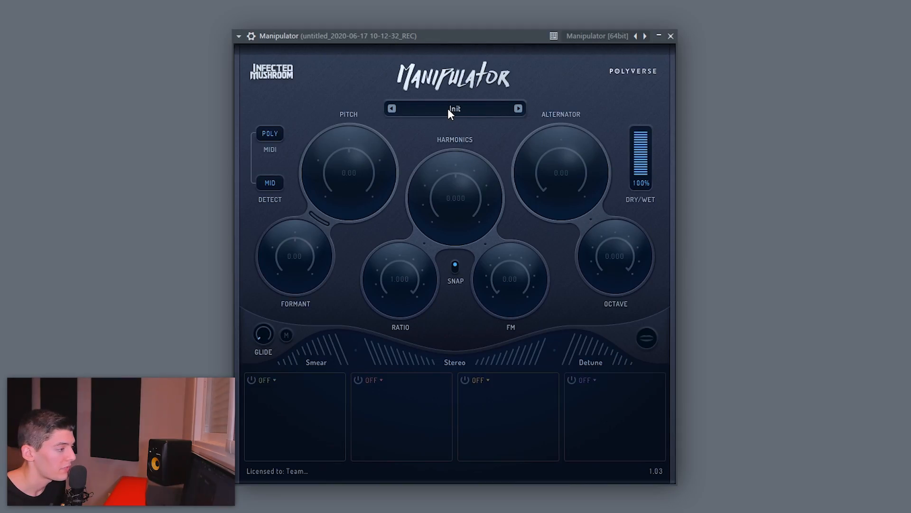
# Load the Barry preset in Manipulator on the vocal's mixer track, reduce its dry/wet amount and play from bar 4.
pyautogui.click(448, 108)
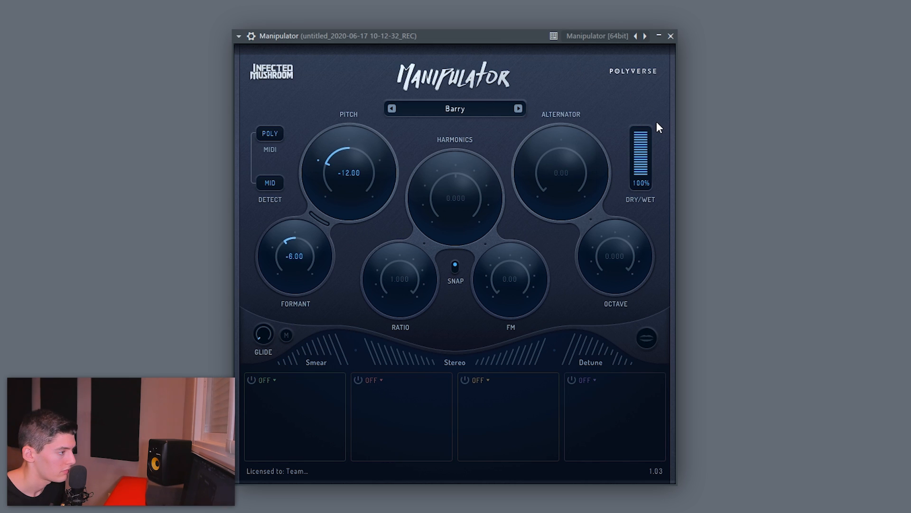
pyautogui.moveTo(645, 139); pyautogui.dragTo(645, 162)
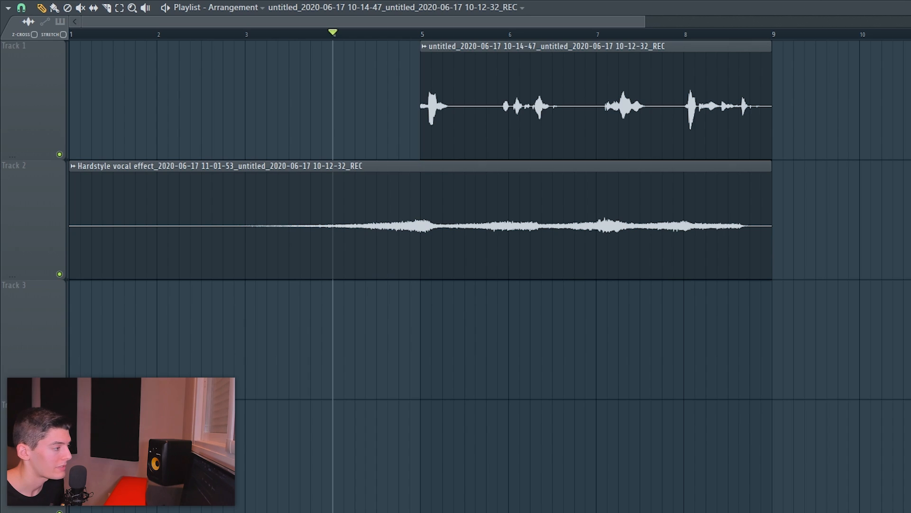
pyautogui.press('space')
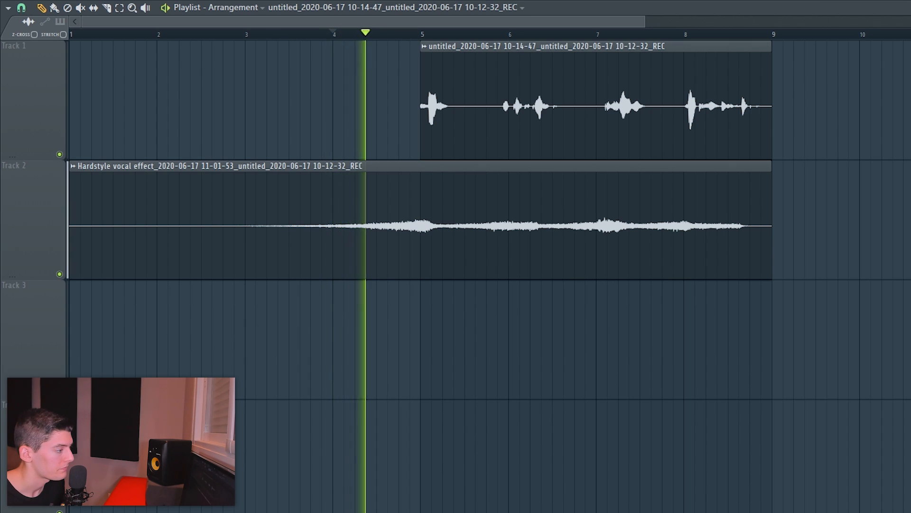